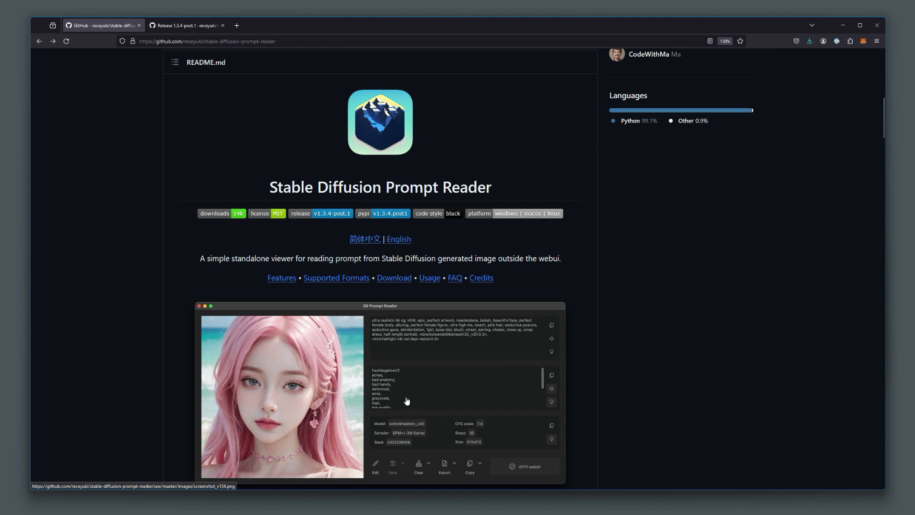
Step: Review the 1.3.4-post.1 release and its download assets on GitHub, then minimize the browser
scroll(406, 401, down, 5)
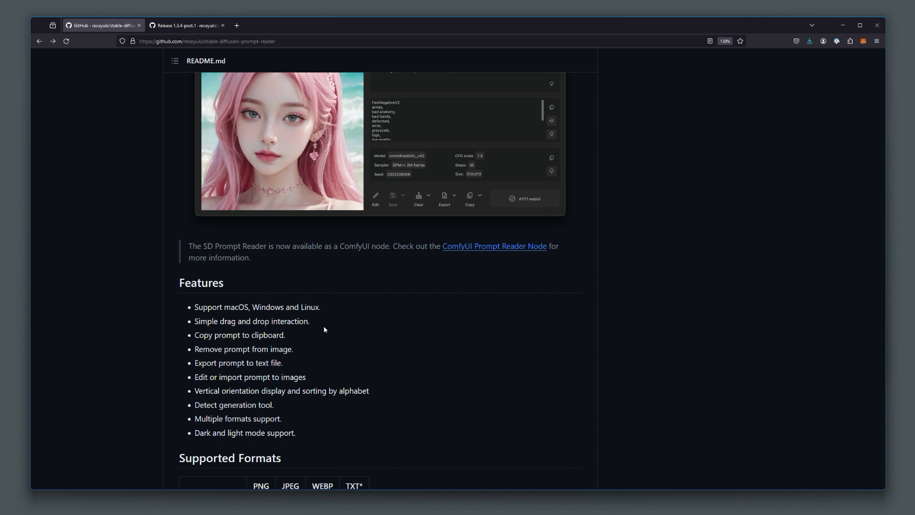
scroll(324, 329, down, 5)
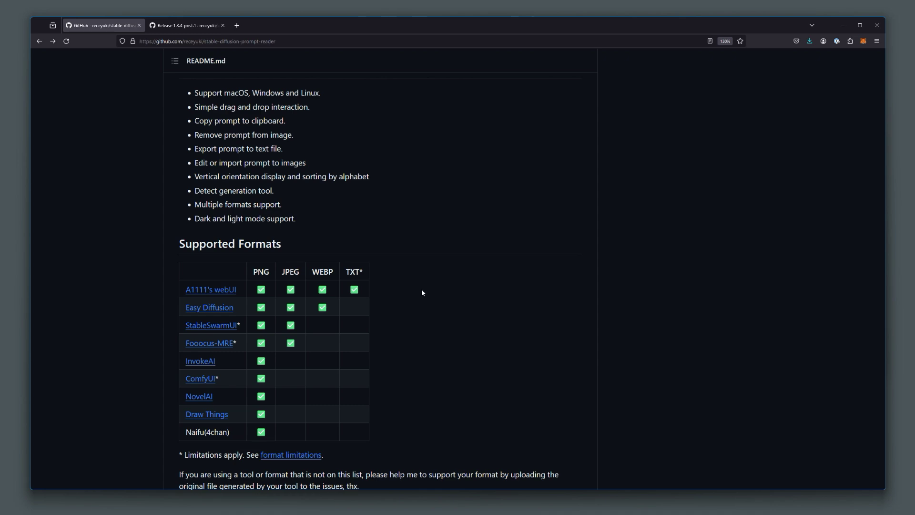
scroll(421, 290, up, 6)
scroll(422, 291, down, 1)
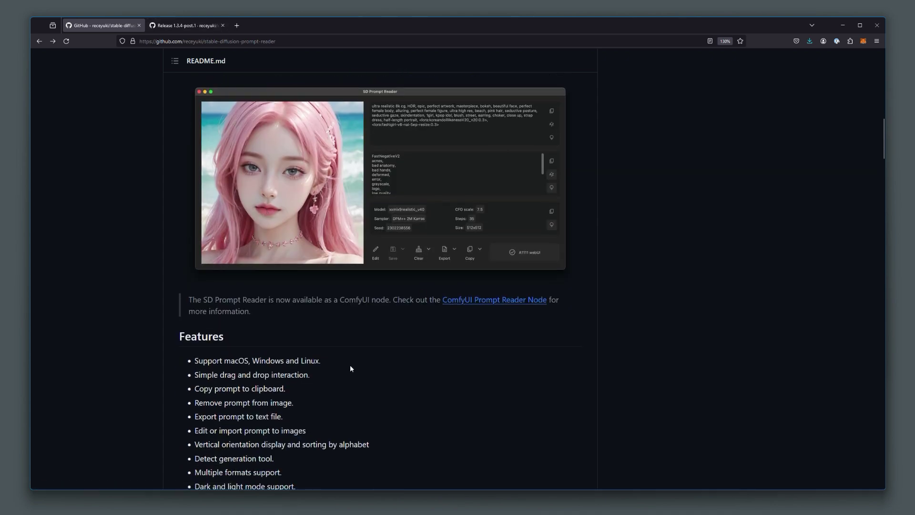
scroll(350, 368, down, 10)
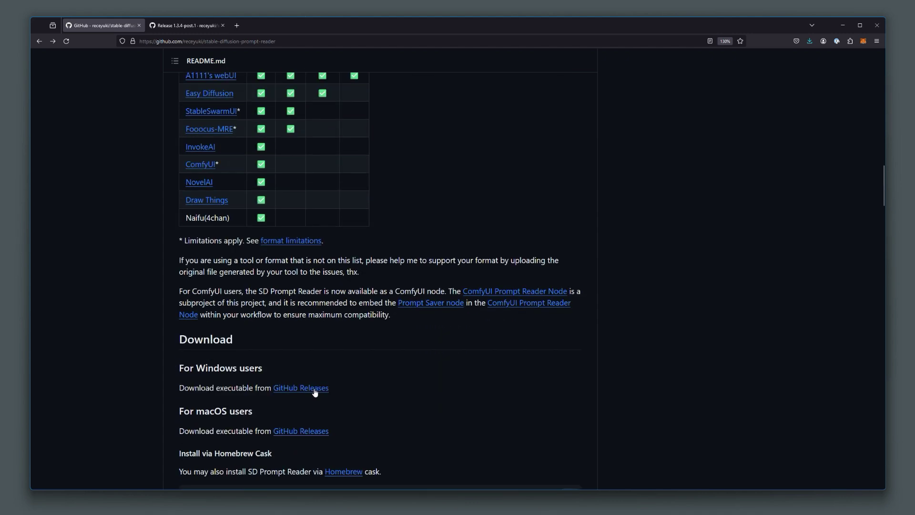
click(179, 26)
scroll(353, 363, down, 10)
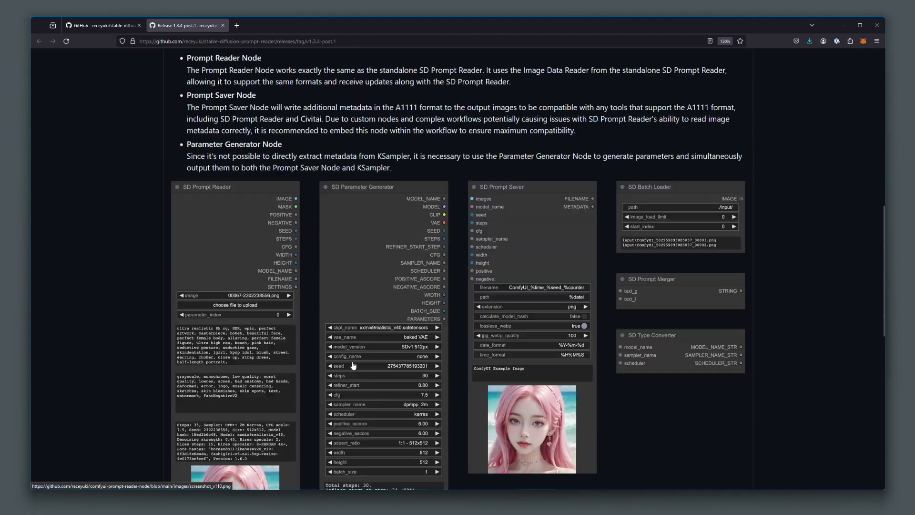
scroll(352, 365, down, 10)
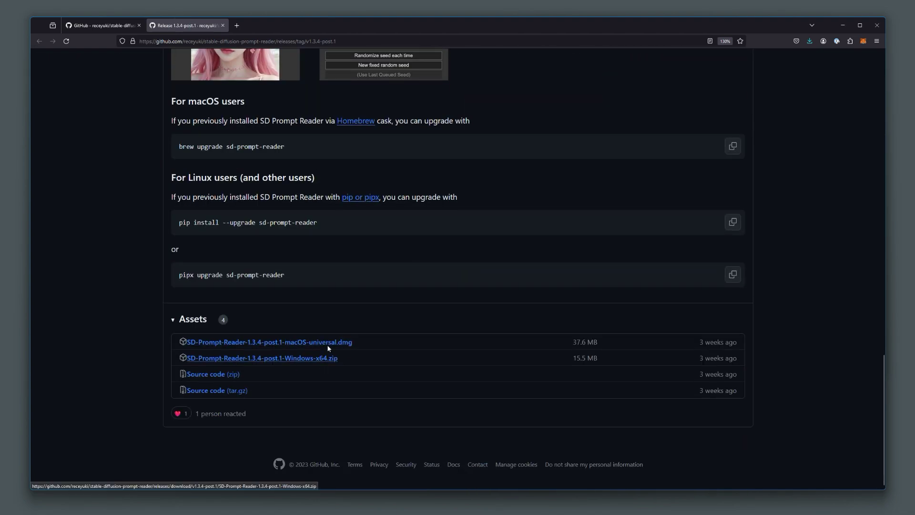
key(Home)
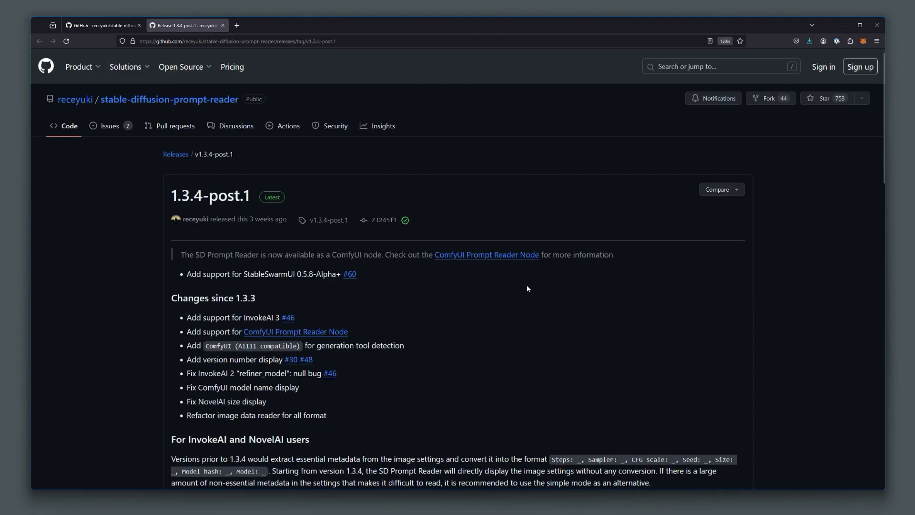
click(842, 25)
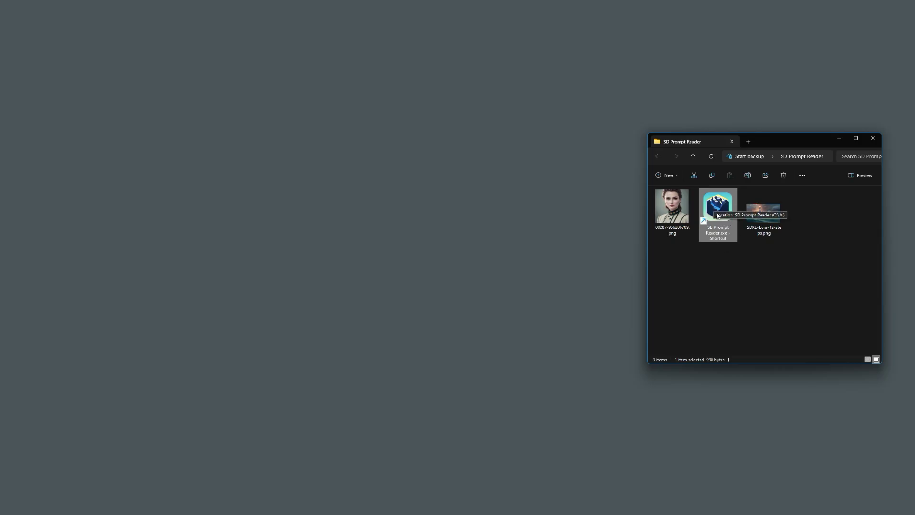
Step: Launch SD Prompt Reader, move and enlarge its window, and select SDXL-Lora-12-steps.png in the folder
double_click(718, 215)
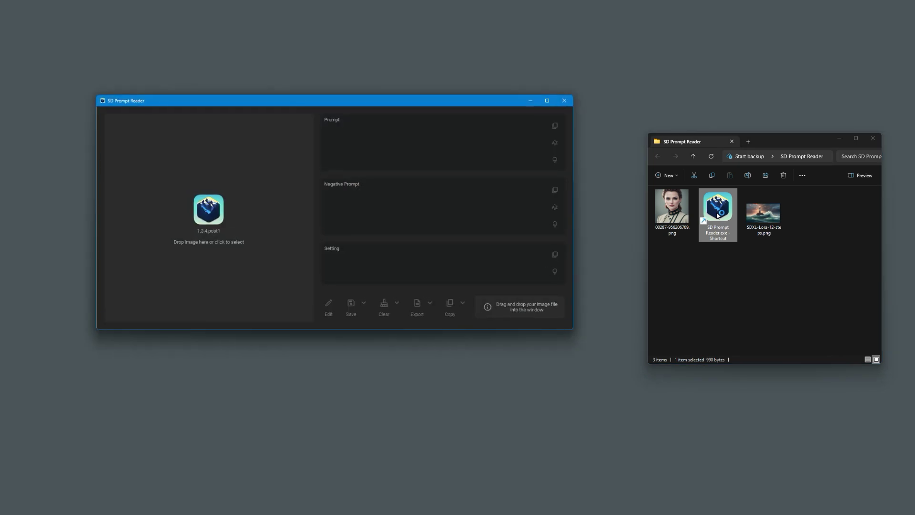
drag(292, 101, 232, 68)
drag(510, 294, 600, 451)
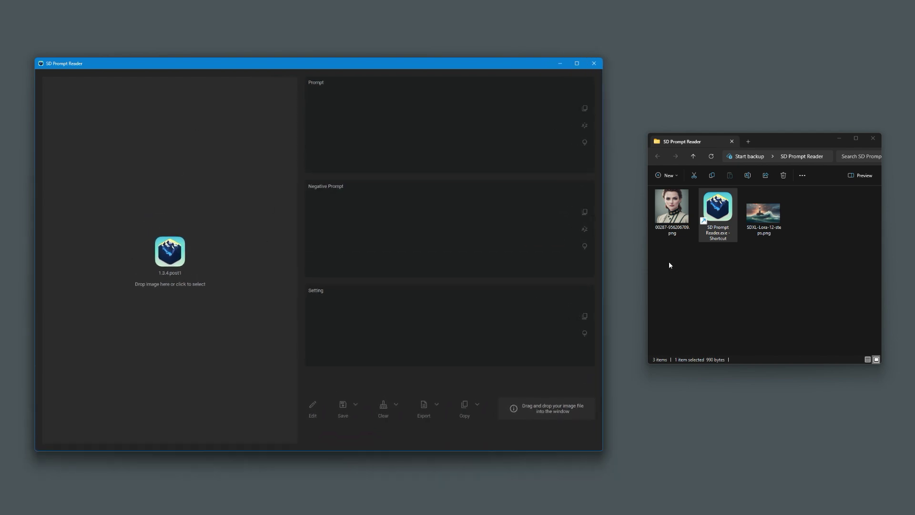
click(736, 291)
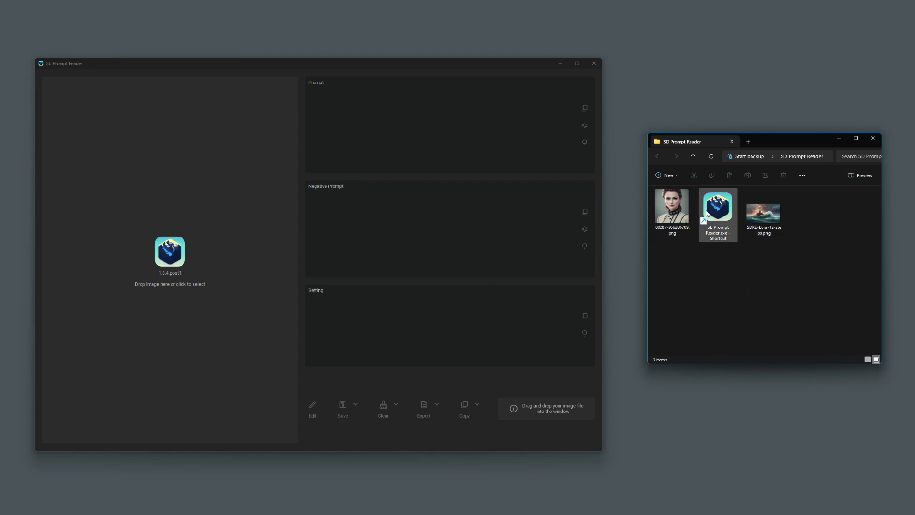
click(767, 219)
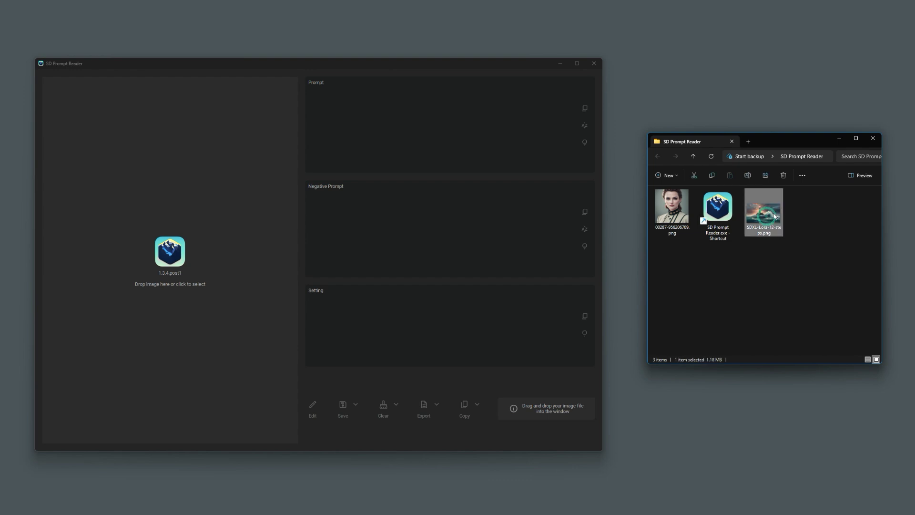
Step: Drop SDXL-Lora-12-steps.png into the reader and select its prompt, negative prompt and settings text in turn
drag(768, 219, 204, 241)
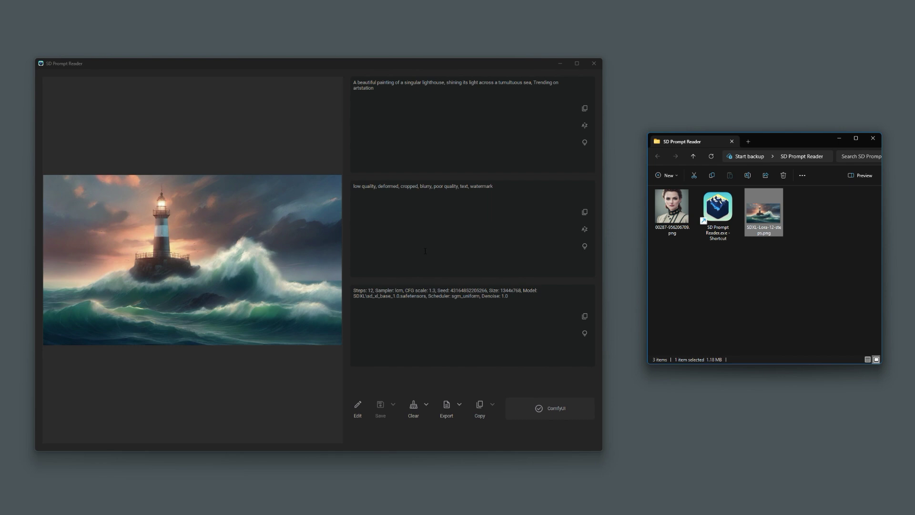
triple_click(406, 94)
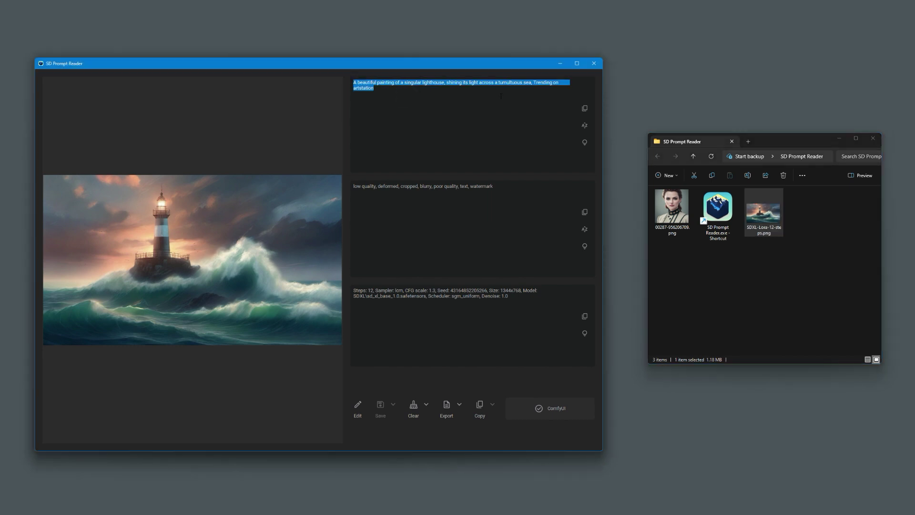
triple_click(536, 192)
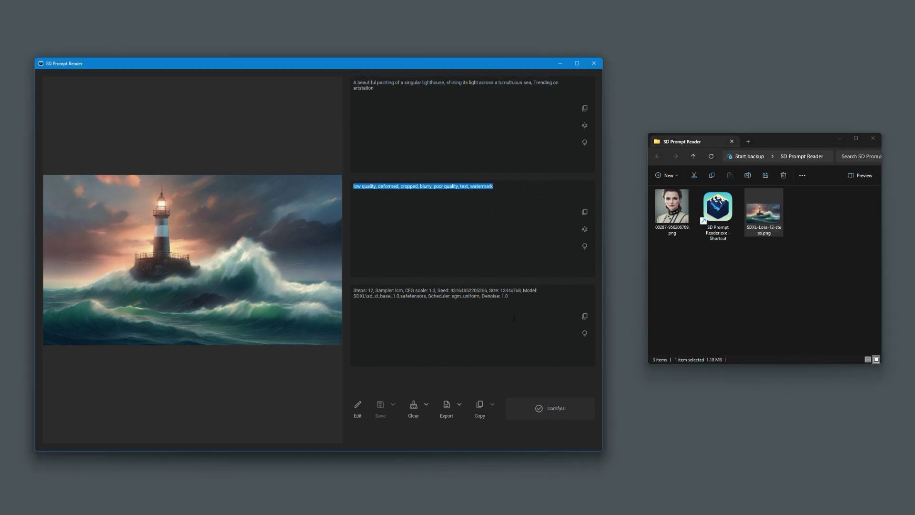
drag(521, 300, 348, 289)
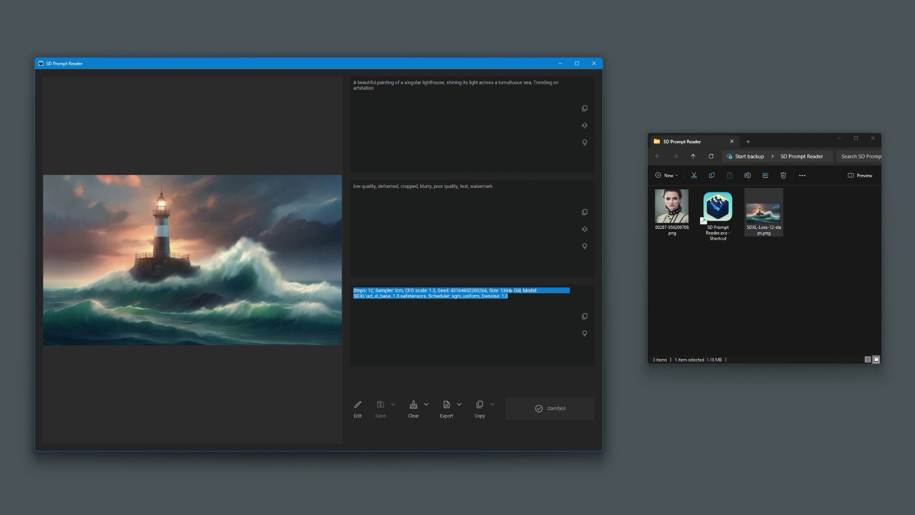
click(517, 299)
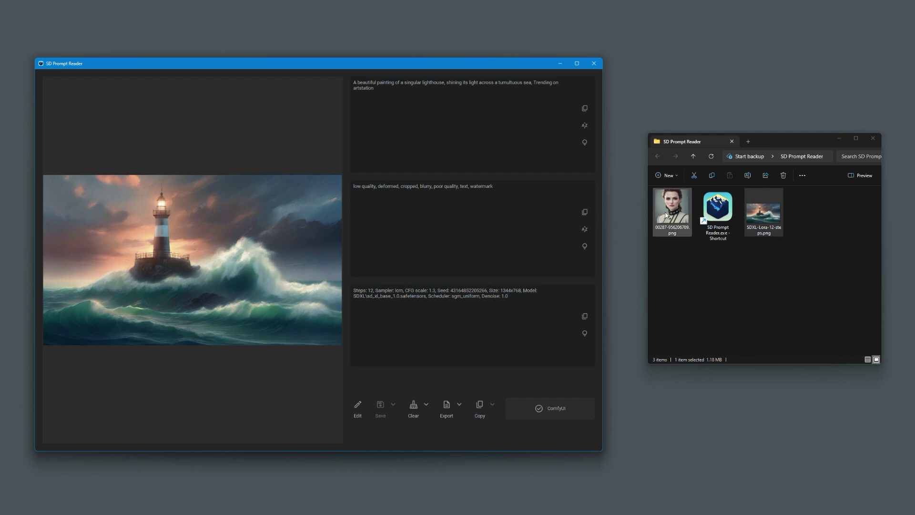
Step: Drop 00287-956206709.png into the reader to show its A1111 prompts and settings (20 steps, DPM++ 2M Karras)
drag(673, 211, 287, 260)
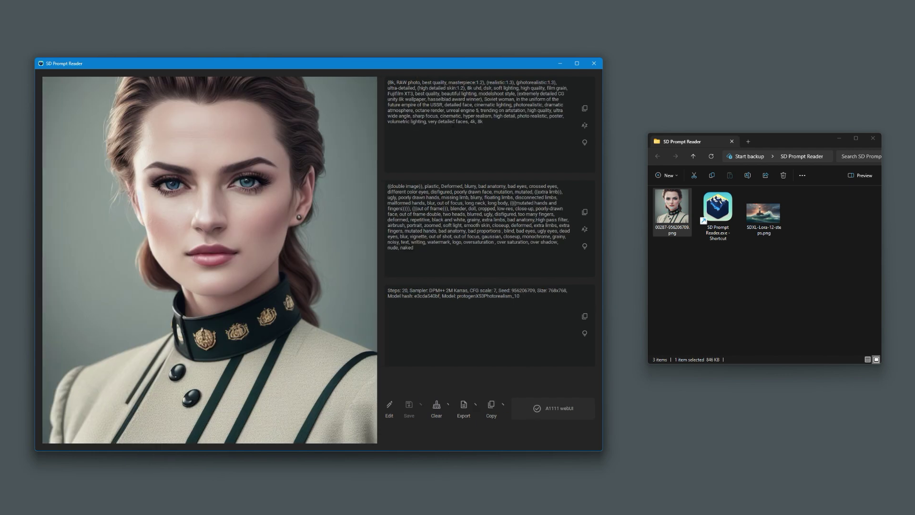
triple_click(534, 299)
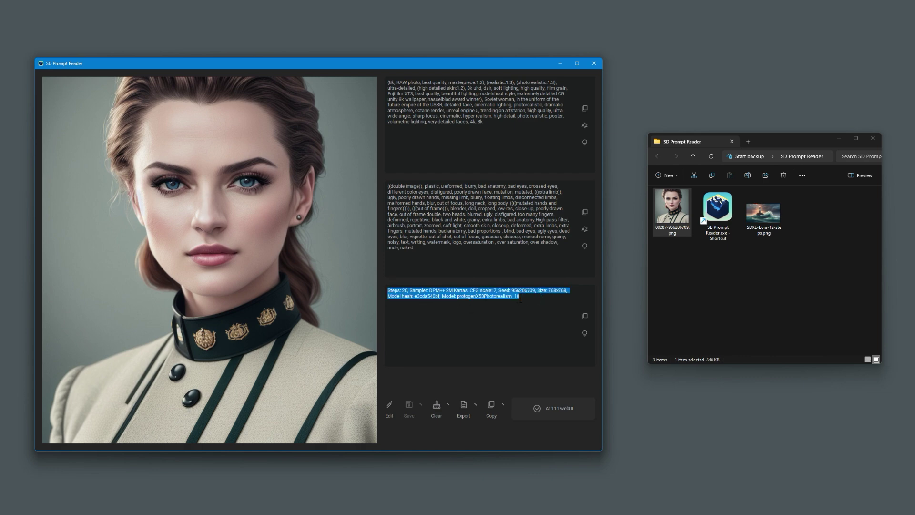
click(525, 298)
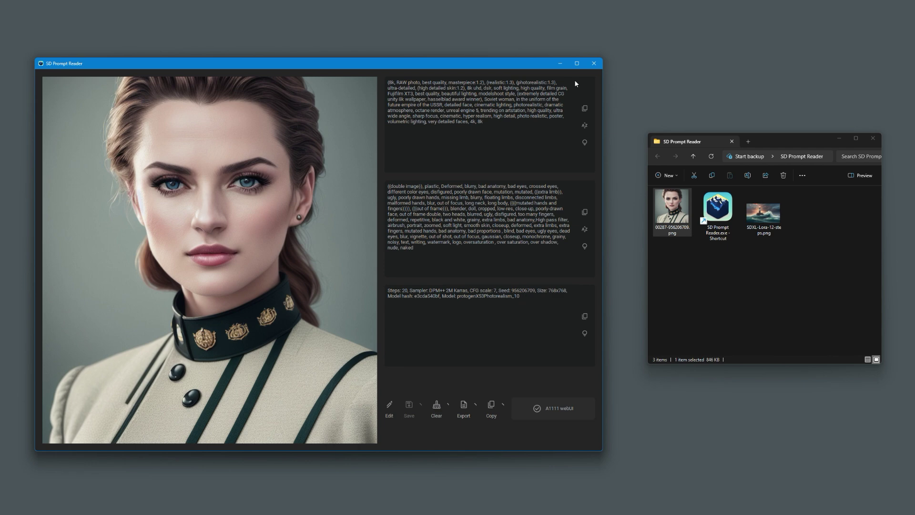
Step: Show the positive prompt one term per line, sort it A-Z and Z-A, then restore the original comma-separated order
click(584, 143)
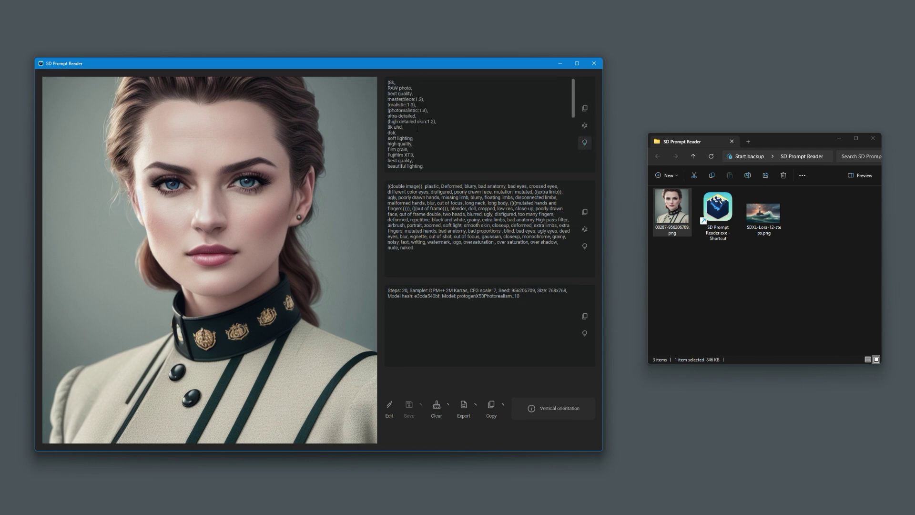
scroll(585, 143, down, 6)
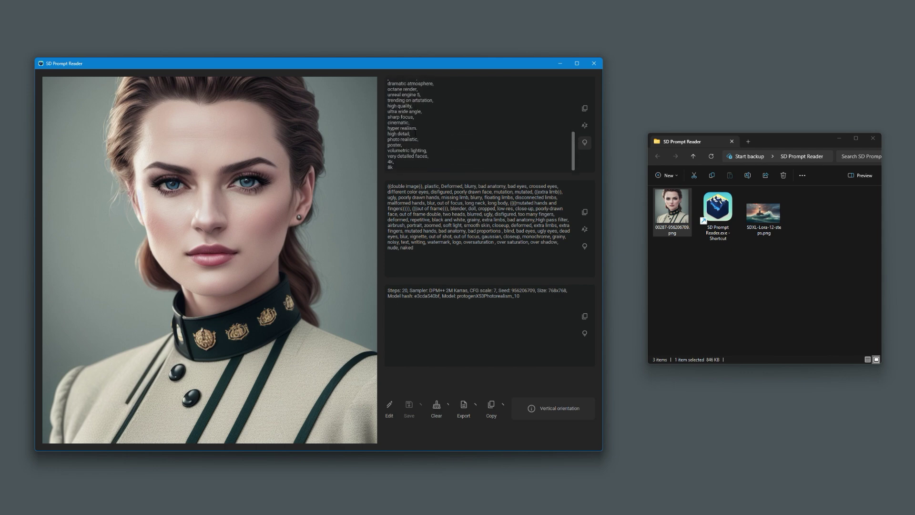
scroll(415, 133, up, 6)
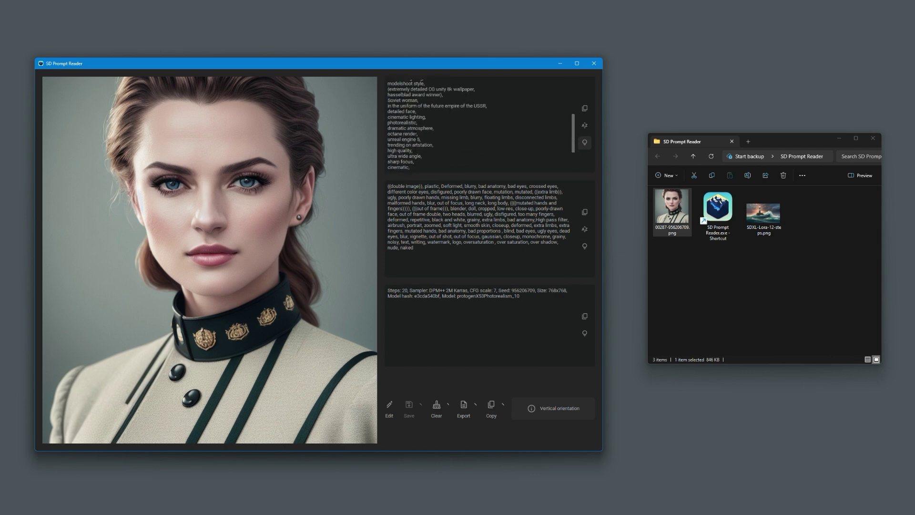
click(585, 125)
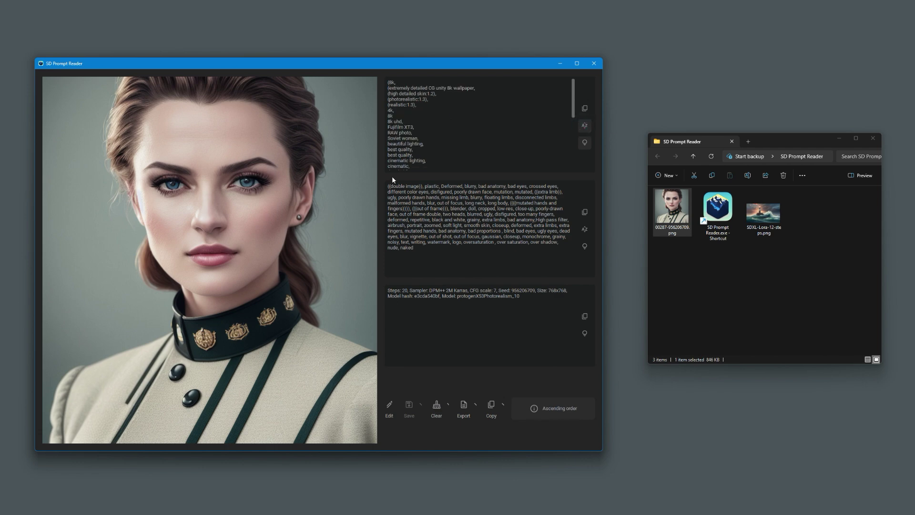
scroll(417, 126, down, 6)
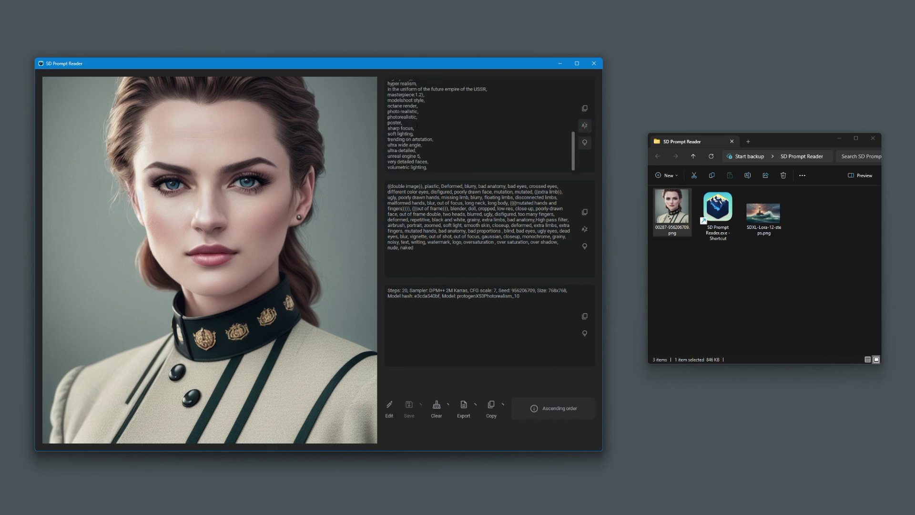
click(584, 126)
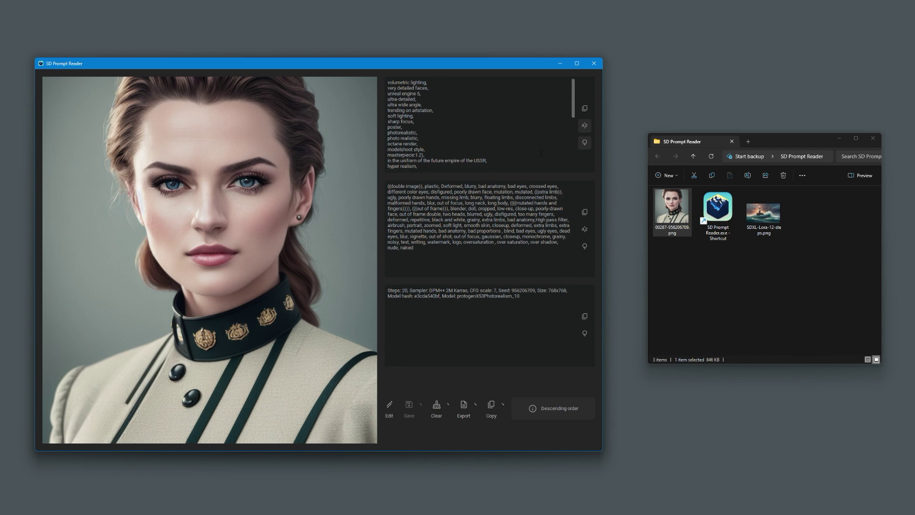
click(585, 126)
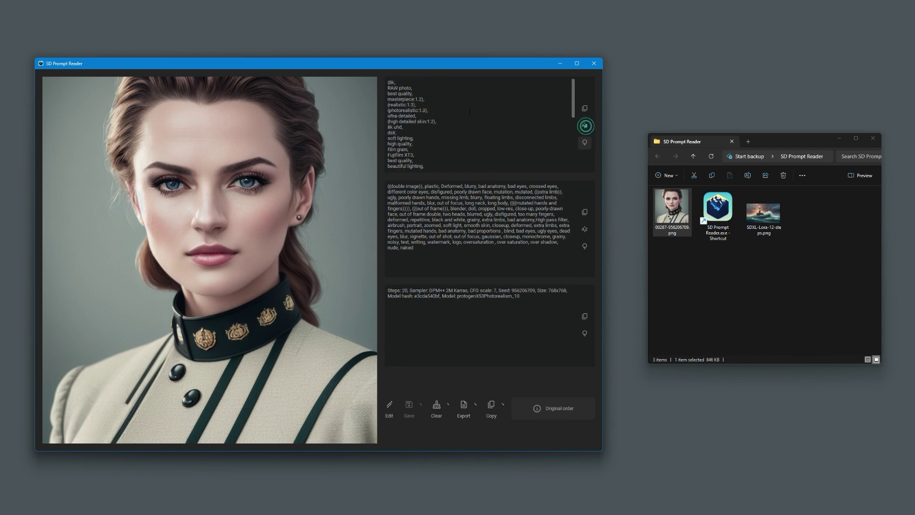
click(586, 142)
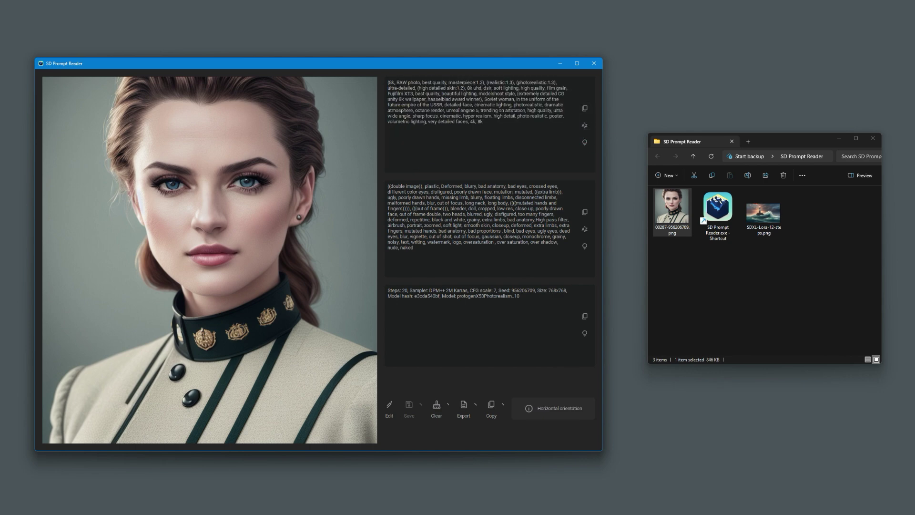
click(584, 112)
click(389, 406)
drag(543, 301, 406, 282)
click(517, 337)
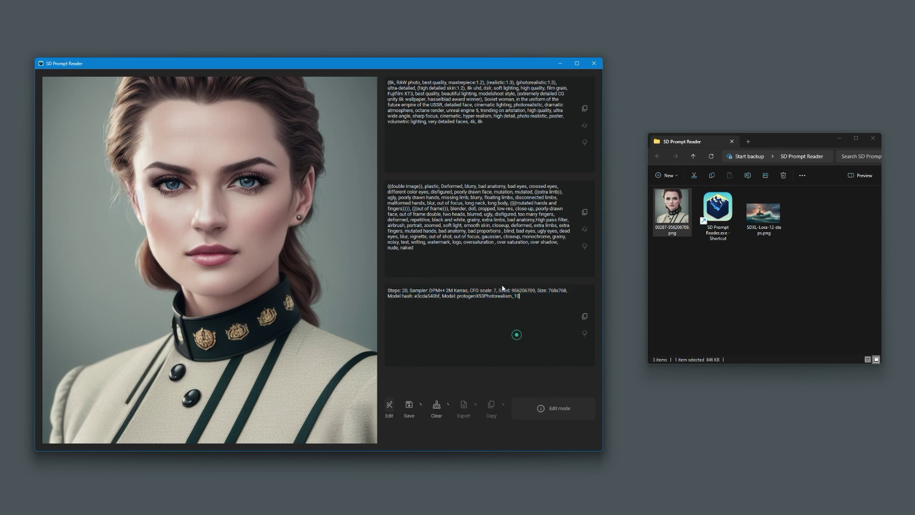
triple_click(501, 260)
click(393, 406)
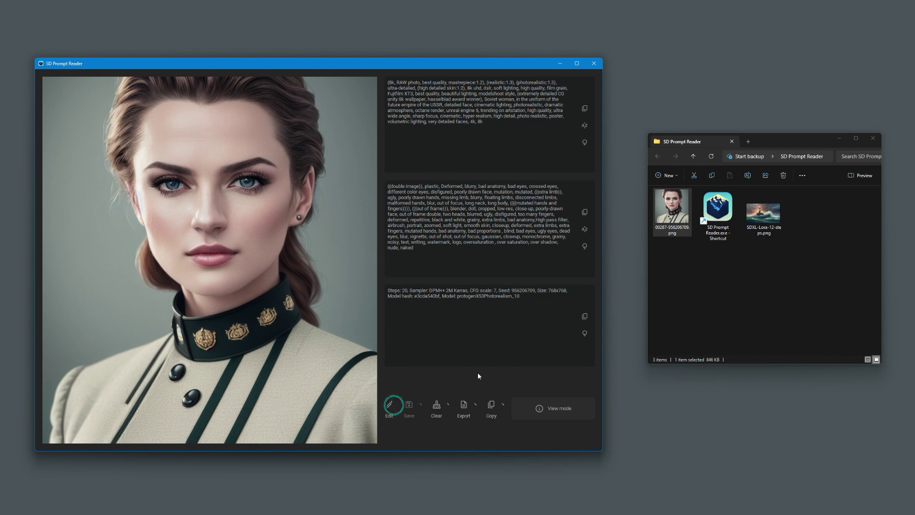
Step: Export the portrait's metadata to 00287-956206709.txt next to the image
click(465, 409)
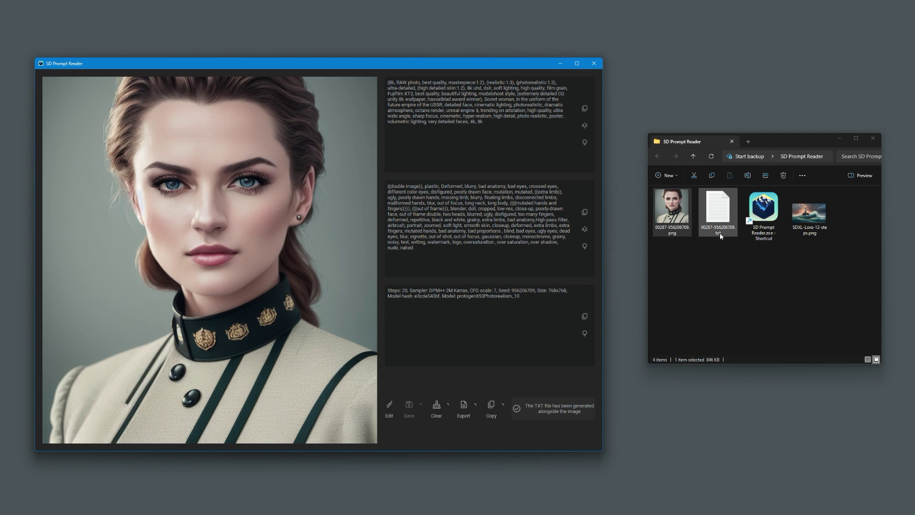
Step: Open 00287-956206709.txt in Notepad to read it, then close it
double_click(725, 216)
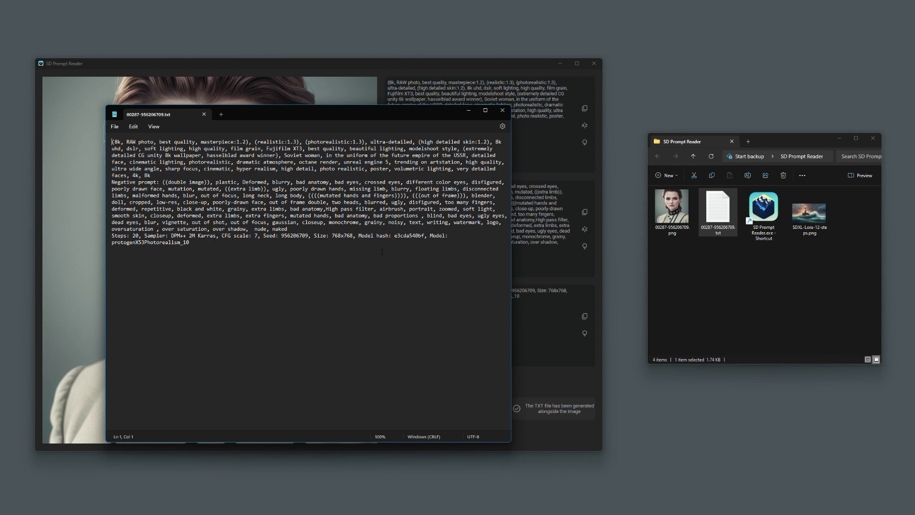
click(503, 110)
Step: Reload SDXL-Lora-12-steps.png into the reader and export it as SDXL-Lora-12-steps.txt
click(817, 275)
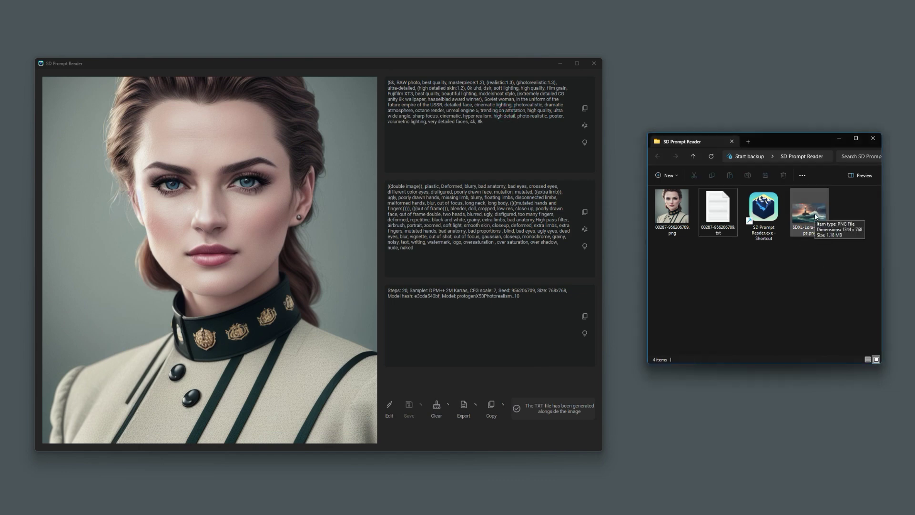
drag(816, 216, 228, 225)
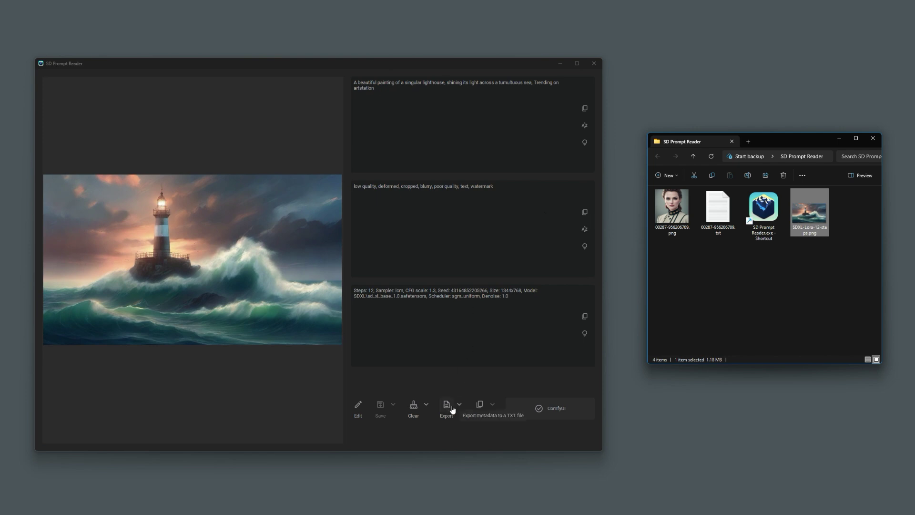
click(452, 408)
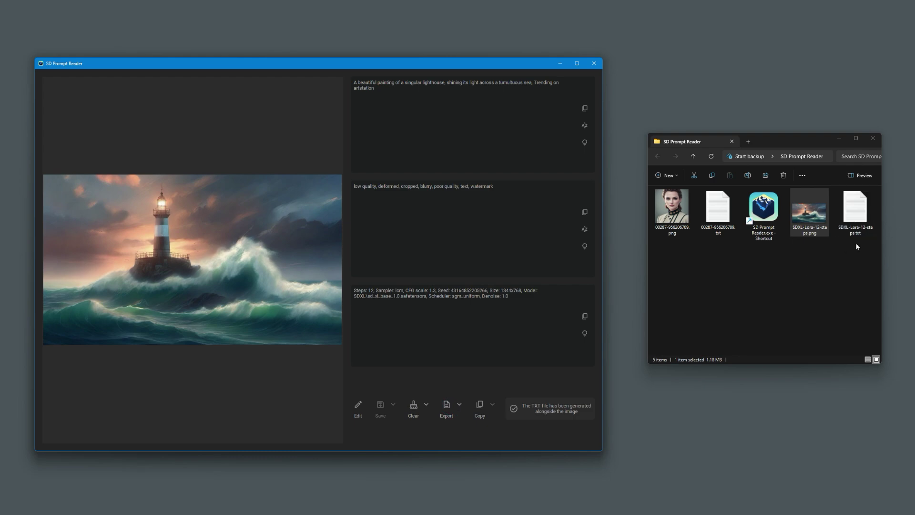
Step: Open SDXL-Lora-12-steps.txt in Notepad and compare it with 00287-956206709.txt
double_click(856, 217)
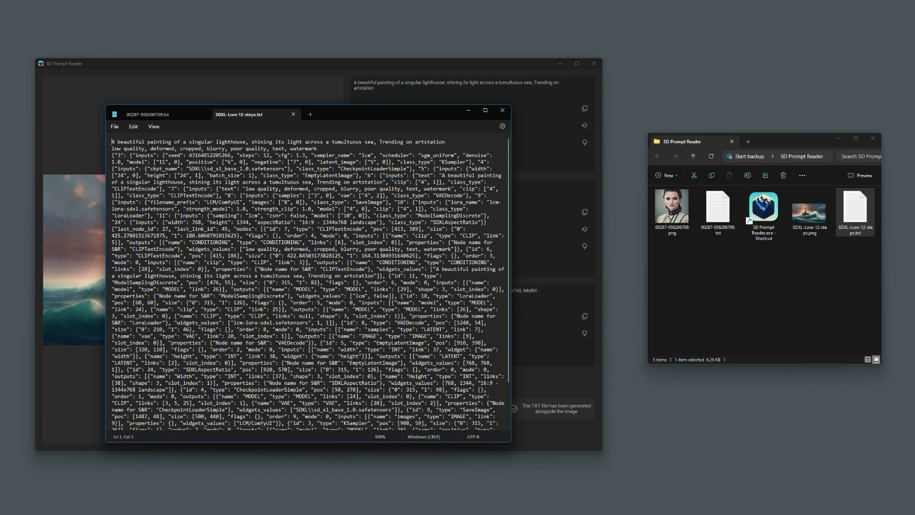
scroll(308, 281, down, 3)
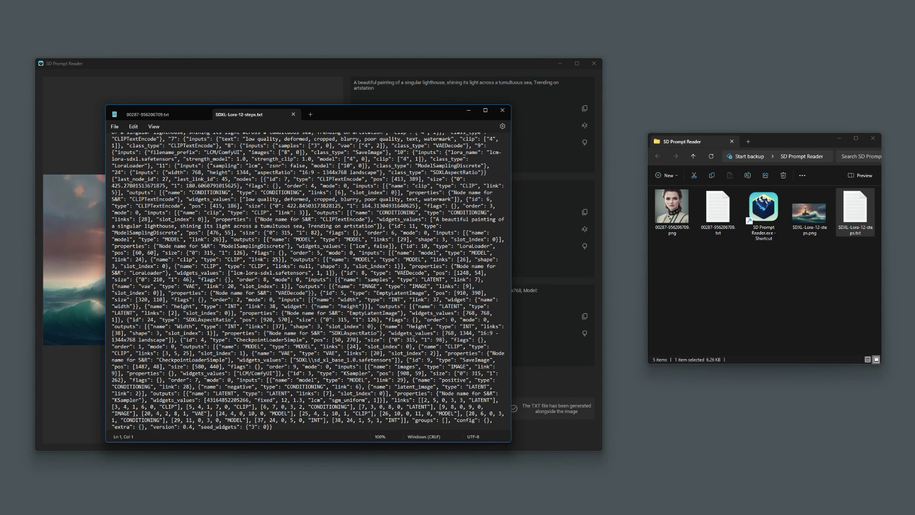
scroll(308, 281, up, 3)
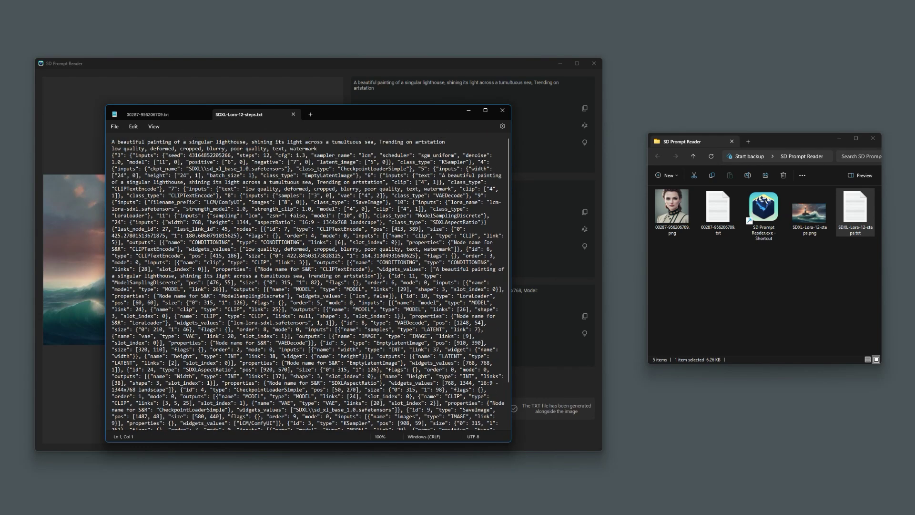
click(152, 114)
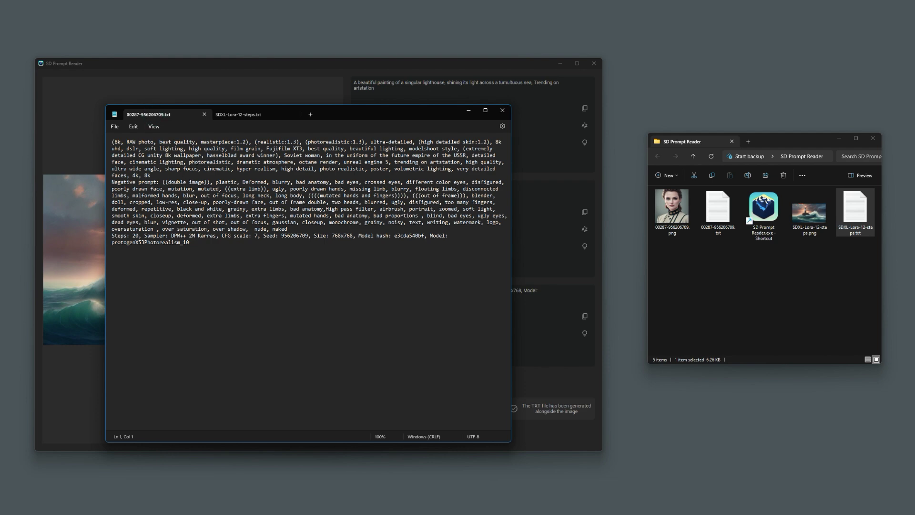
click(251, 117)
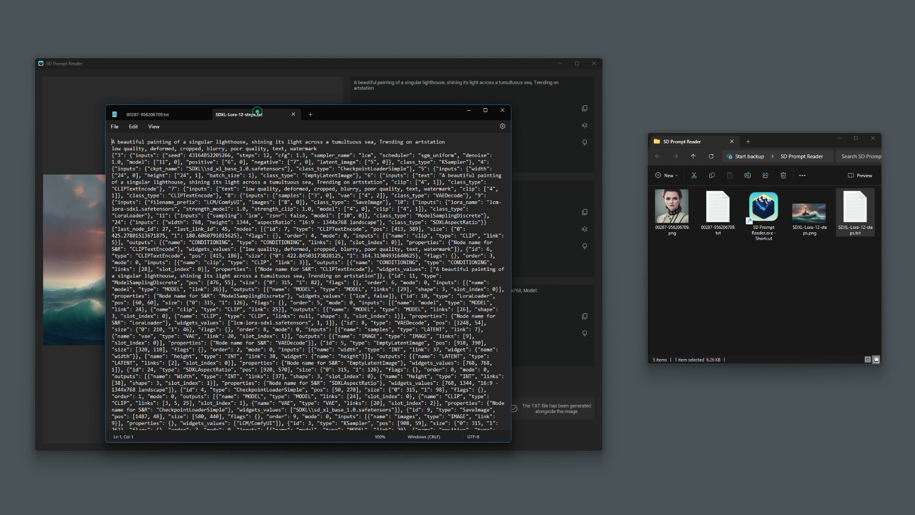